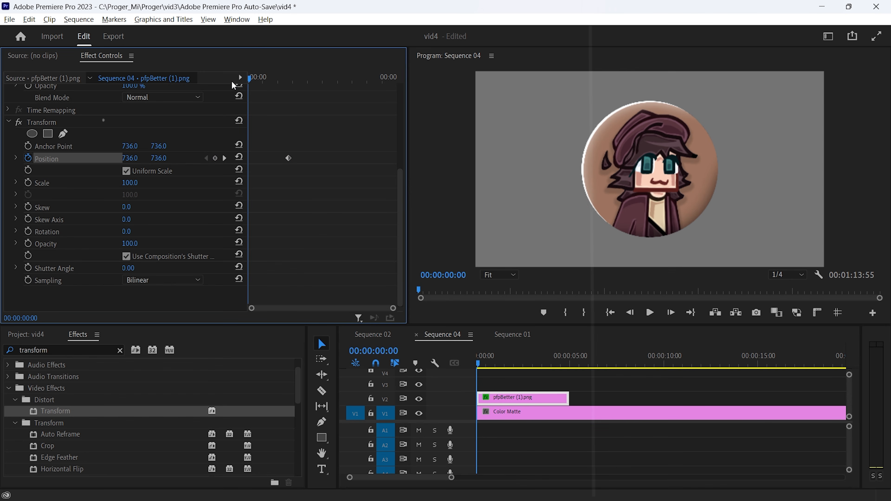
- Set the image's starting Transform Position vertical value to 3040 and shape its velocity curve into an early peak with a slow finish
left_click_drag(159, 158, 245, 158)
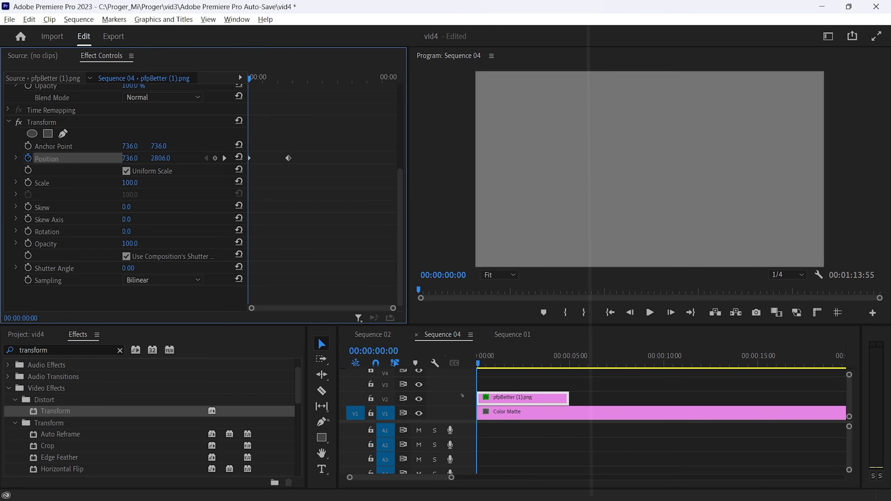
left_click(16, 159)
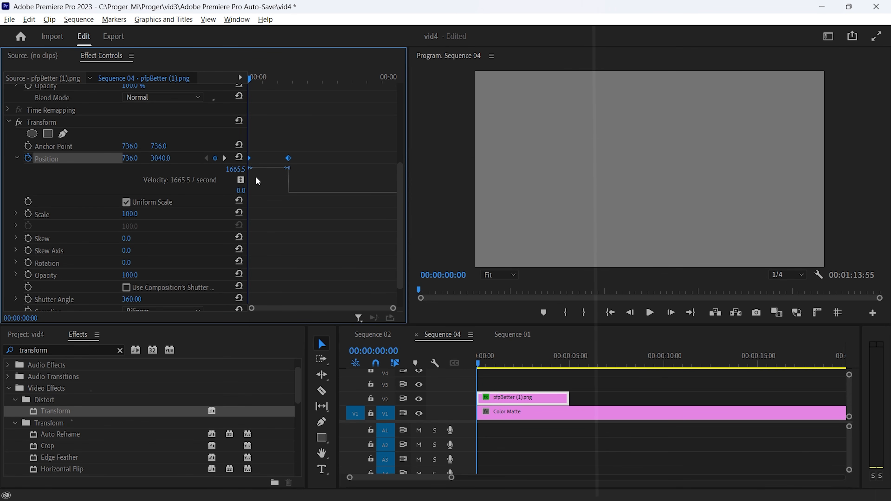
left_click_drag(288, 168, 252, 195)
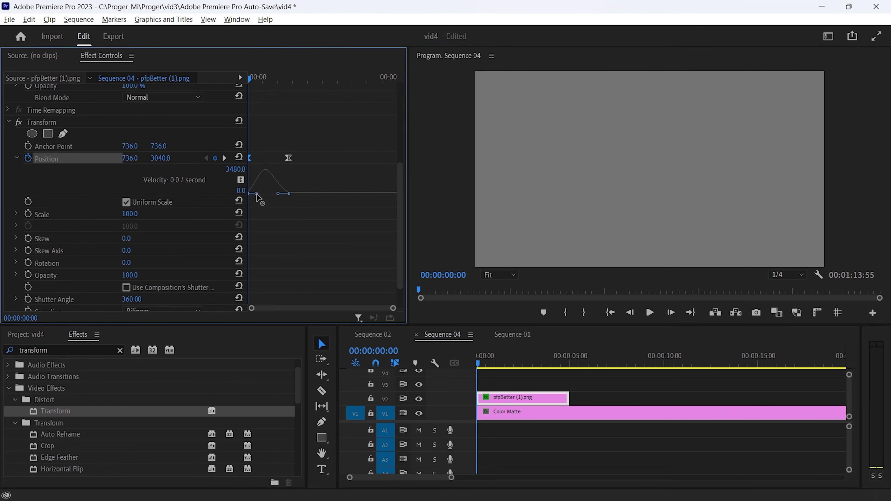
left_click(283, 195)
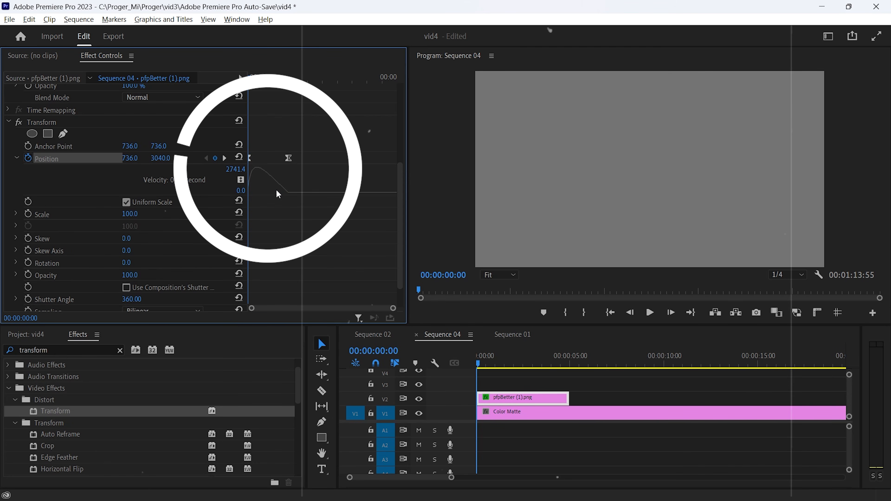
left_click(288, 159)
- Play back the image's eased slide-in from the start of the sequence
key("space")
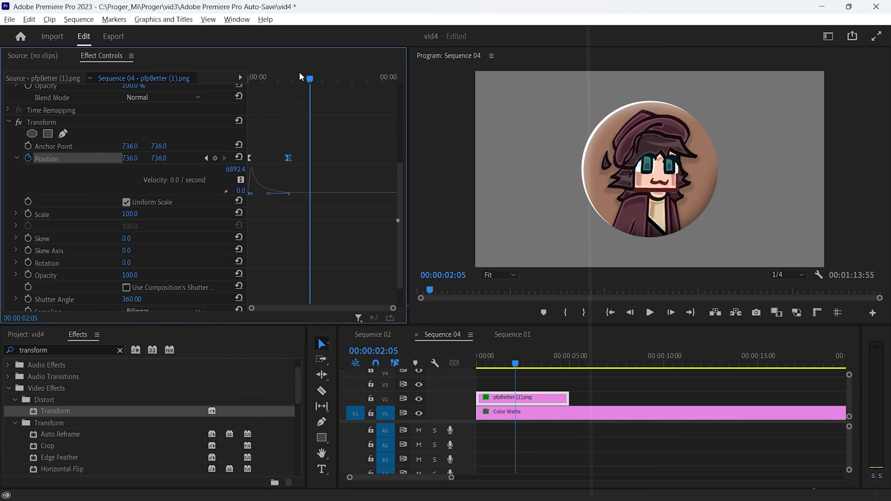
left_click_drag(290, 76, 201, 85)
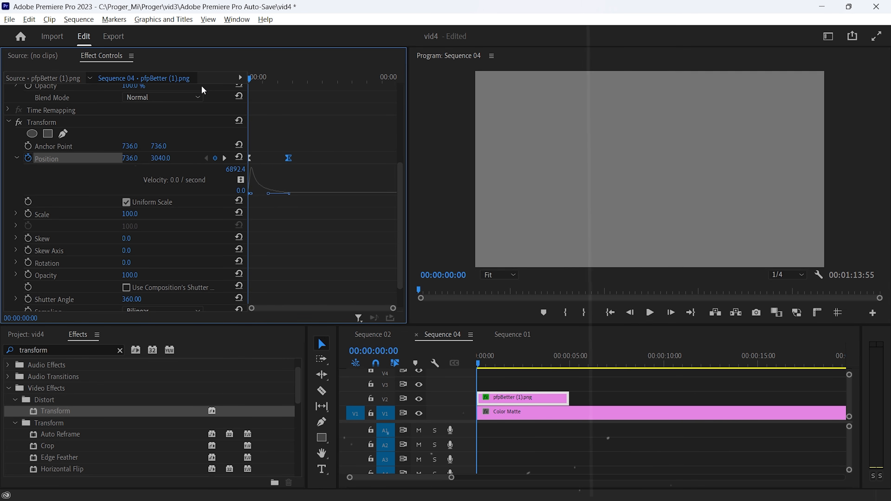
key("space")
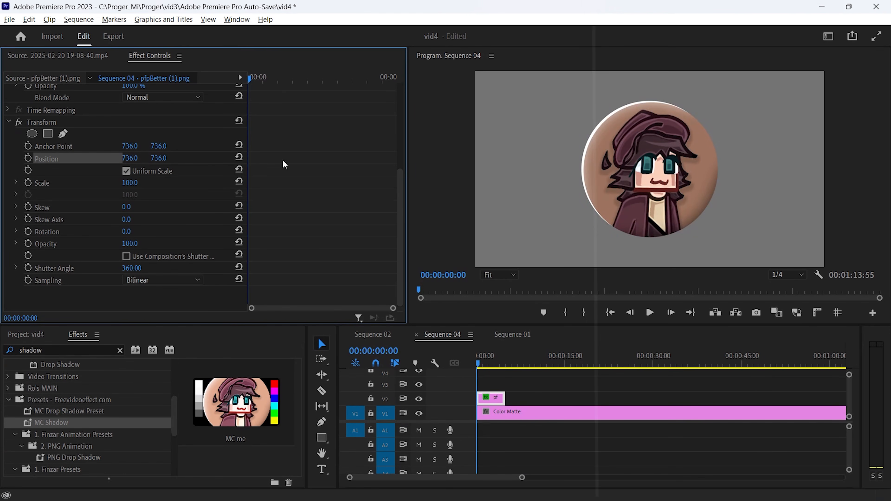
- Animate the image's Transform Position with keyframes that move it vertically downward, and play the motion back from the start
left_click(266, 78)
left_click(28, 158)
mouse_move(250, 79)
left_mouse_down()
mouse_move(294, 80)
mouse_move(262, 80)
left_mouse_up()
left_click_drag(161, 158, 200, 159)
left_click_drag(262, 80, 195, 92)
key("space")
key("space")
key("space")
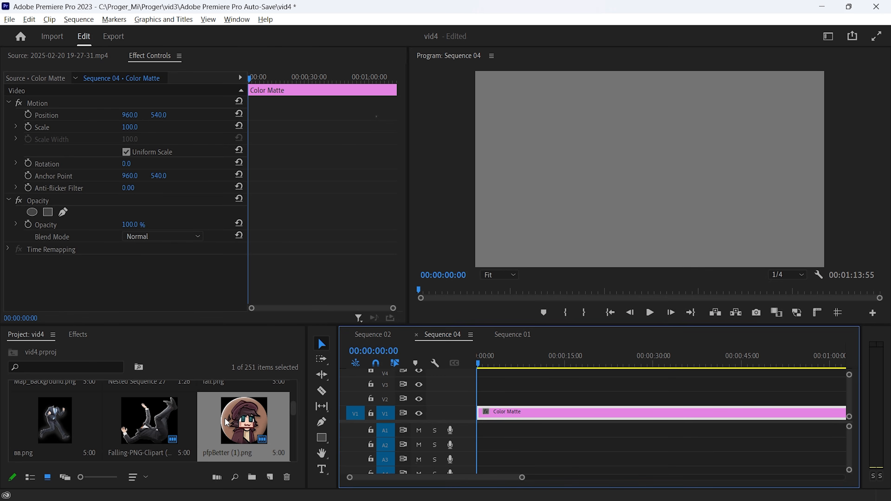
- Place pfpBetter (1).png on track V2 at the sequence start and set its Motion Scale to 57
left_click_drag(55, 434, 496, 399)
left_click_drag(130, 127, 158, 121)
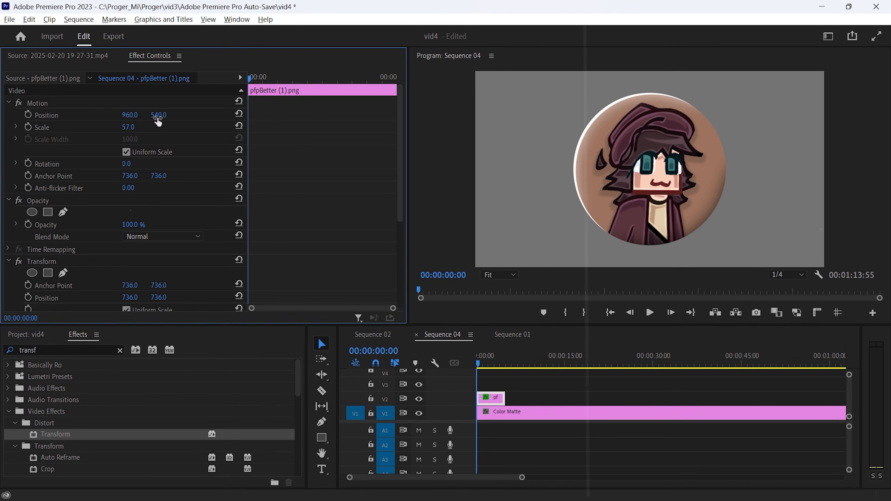
- Animate the Transform Scale from 50 at the start to 100 at 00:00:00:29 with an early-peaking velocity curve, and preview it
scroll(338, 164, "down", 5)
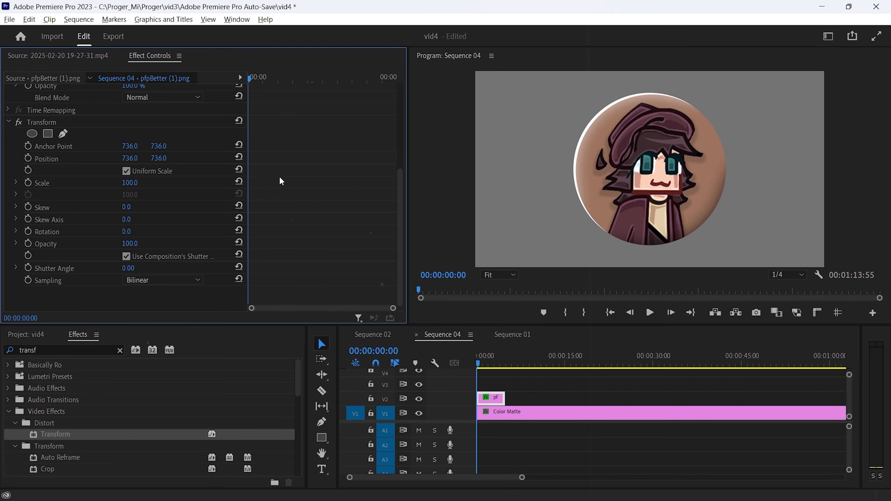
left_click_drag(130, 183, 110, 183)
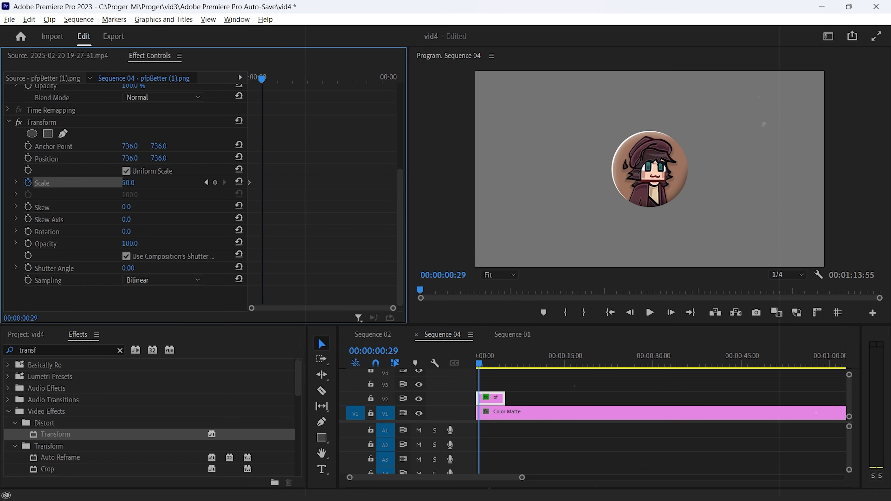
left_click(128, 183)
type("1")
key("Return")
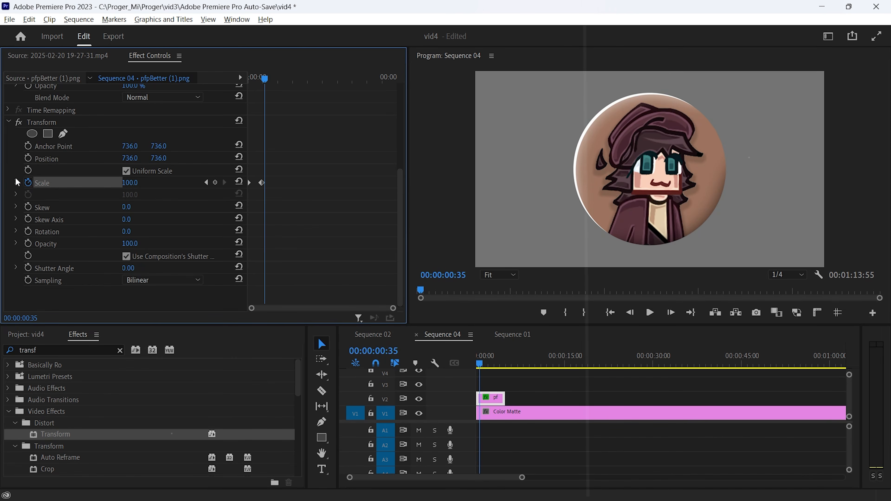
left_click(15, 182)
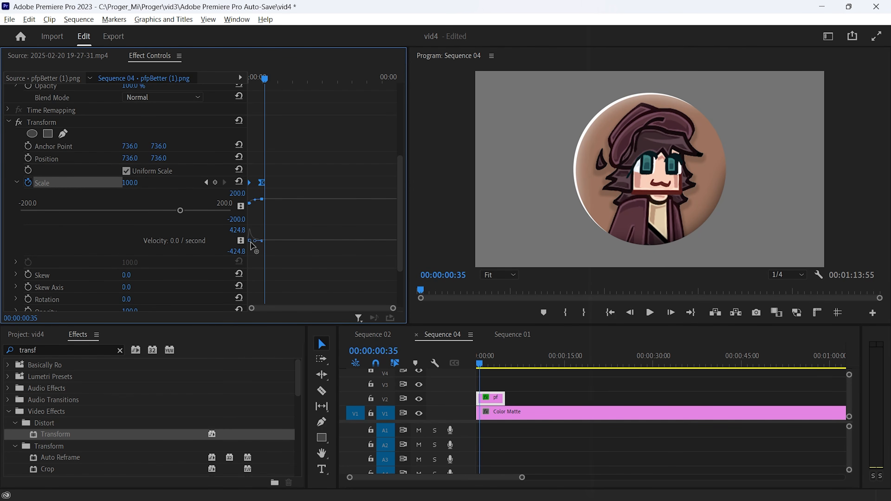
key("space")
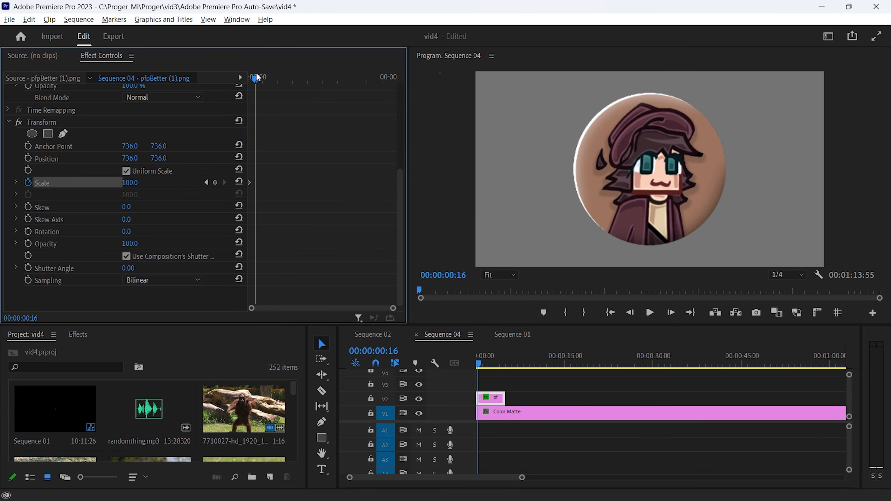
- Animate the Transform Scale from 100 down to 30 with eased keyframes, adjust the keyframe timing, and play it back
left_click_drag(258, 78, 268, 78)
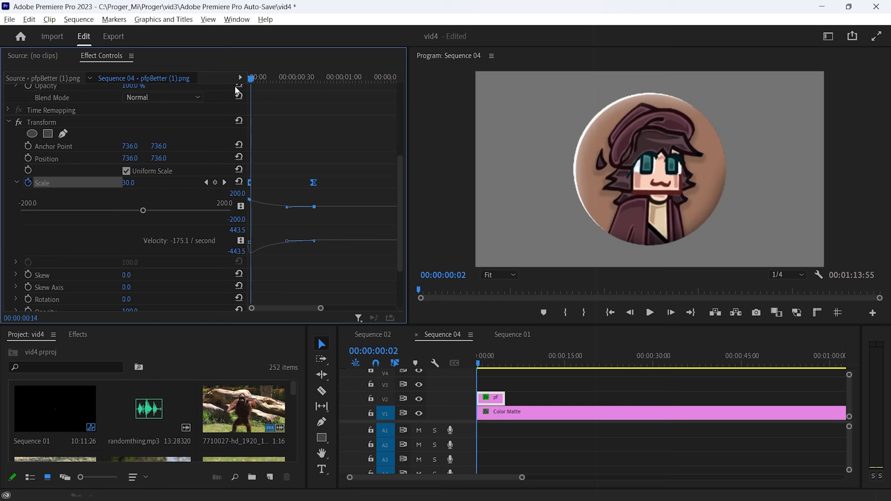
key("space")
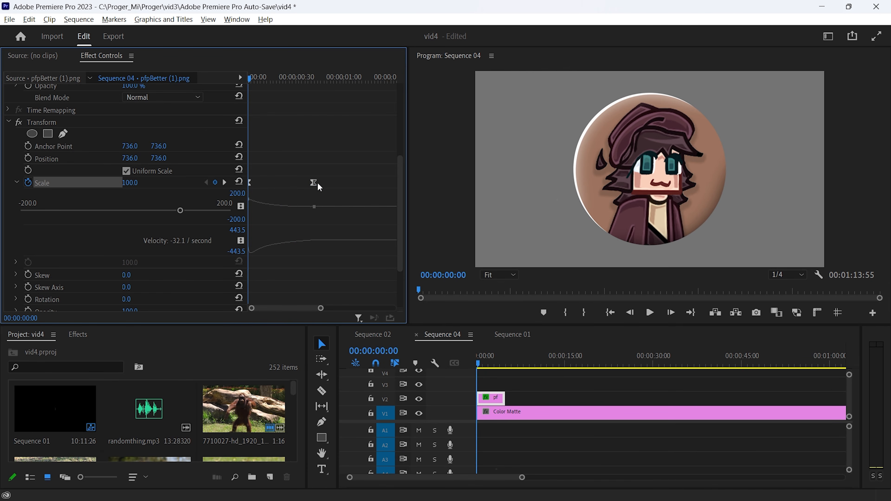
left_click_drag(275, 182, 271, 182)
key("space")
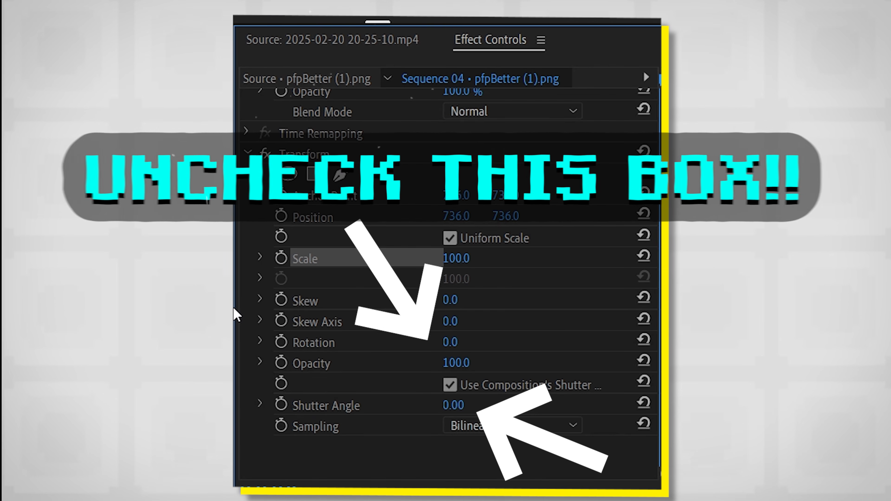
- Turn off Use Composition's Shutter Angle in the Transform effect and raise its Shutter Angle
left_click(450, 386)
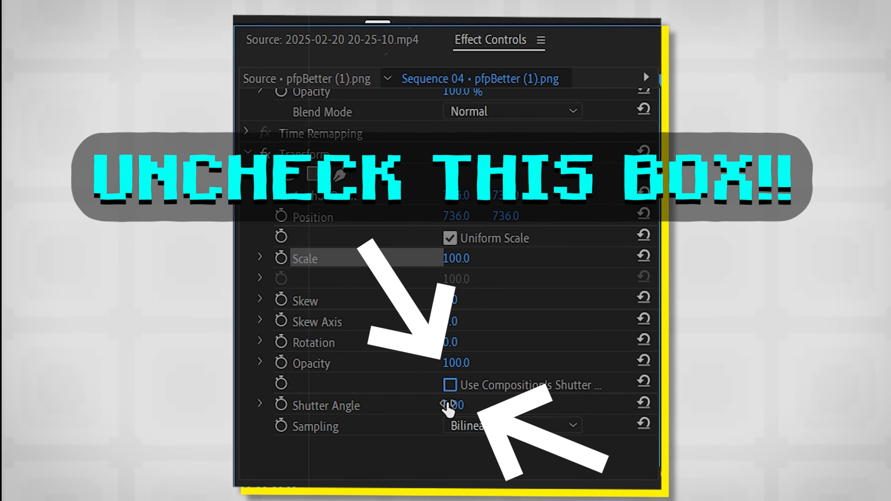
left_click_drag(450, 406, 807, 406)
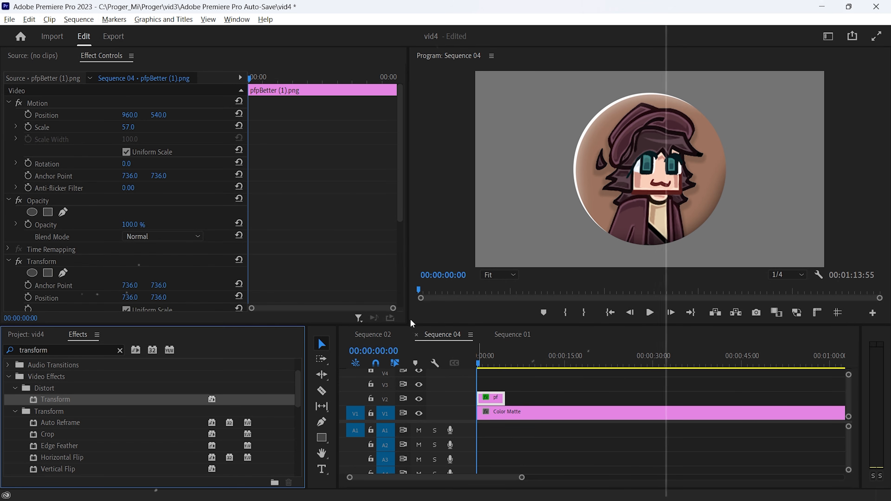
- Animate the nested clip's Transform Rotation from 0 at the start to 1x56° at 00:00:01:21, and play it back
scroll(347, 144, "down", 5)
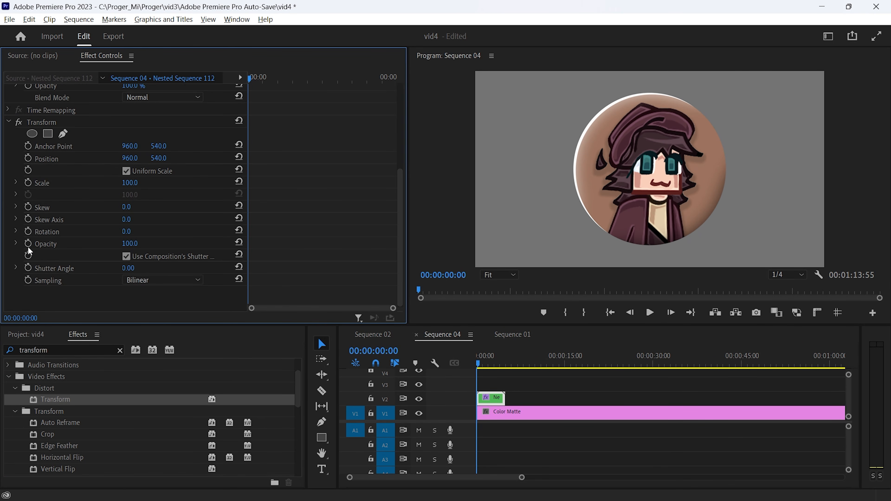
left_click(28, 233)
left_click(293, 76)
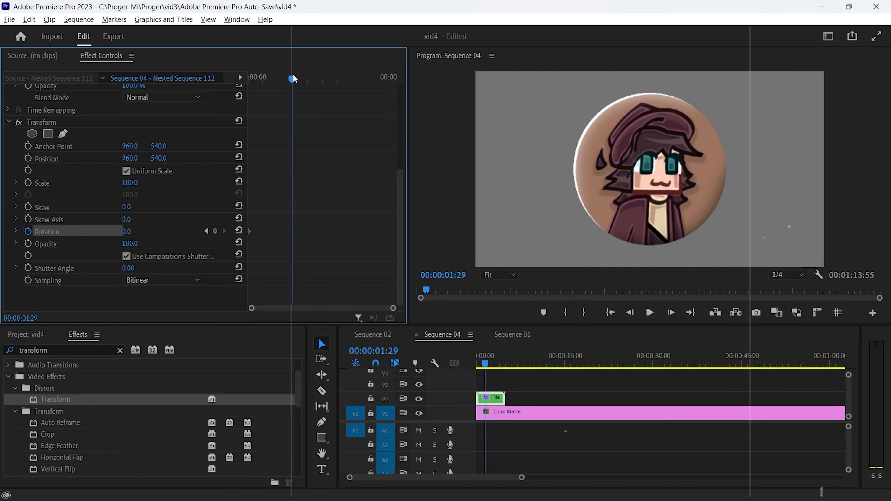
left_click_drag(130, 238, 137, 231)
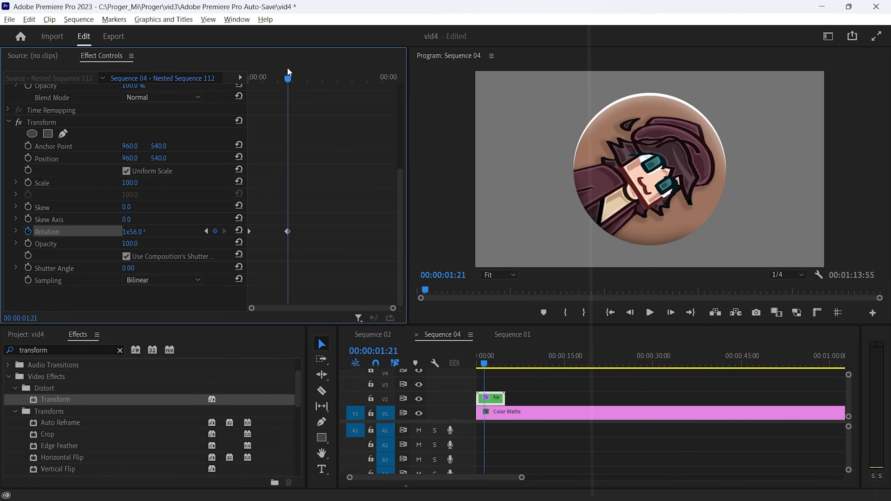
key("Home")
key("space")
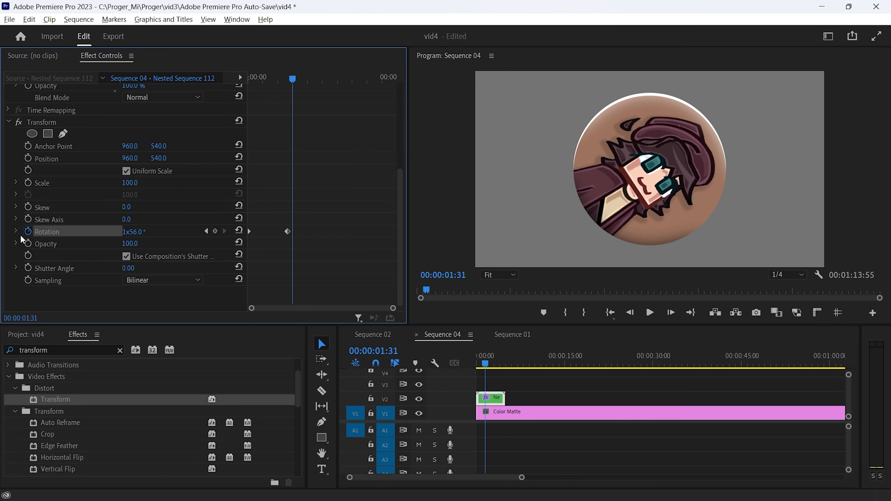
- Show the value and velocity graphs of the nested clip's Rotation with a closer view of its keyframes
left_click(16, 231)
scroll(121, 287, "down", 3)
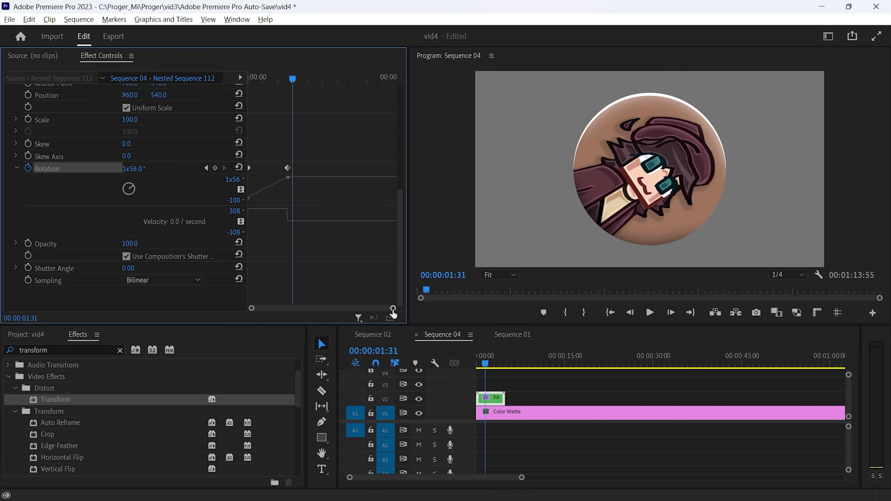
left_click_drag(392, 308, 365, 311)
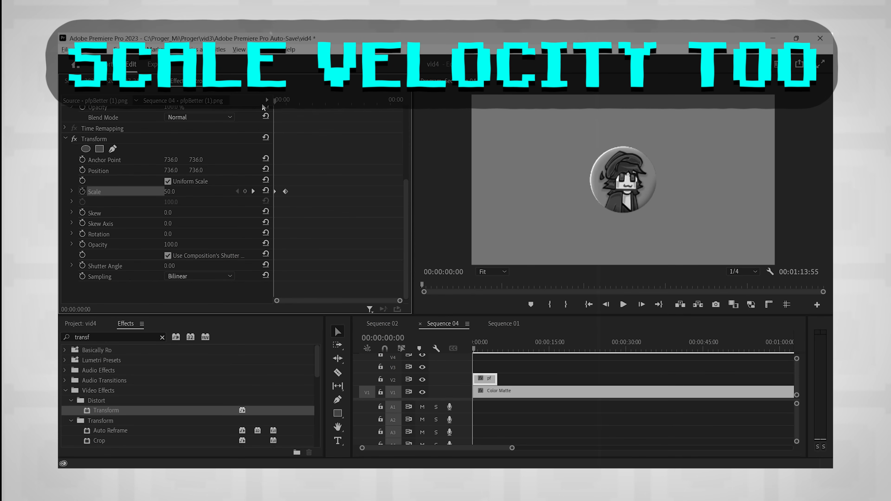
- Play the image's scale-up animation and show the velocity graph of its Transform Scale
key("space")
key("space")
left_click(72, 190)
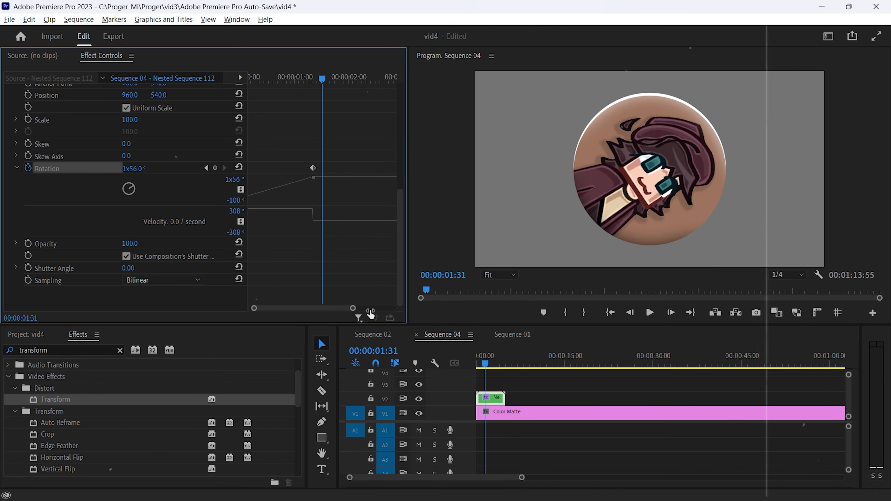
- Apply Ease In to the Rotation keyframes, shape their velocity curve to peak early, and play the spin from the start
left_click_drag(297, 308, 290, 309)
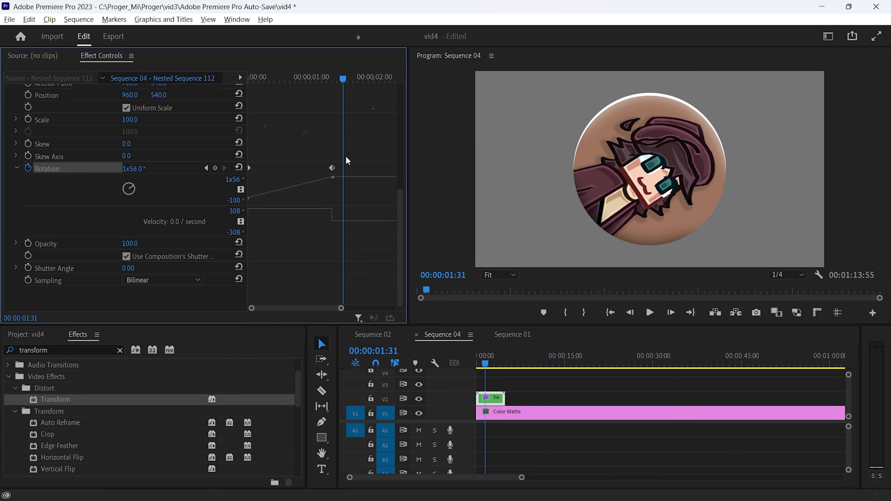
right_click(332, 170)
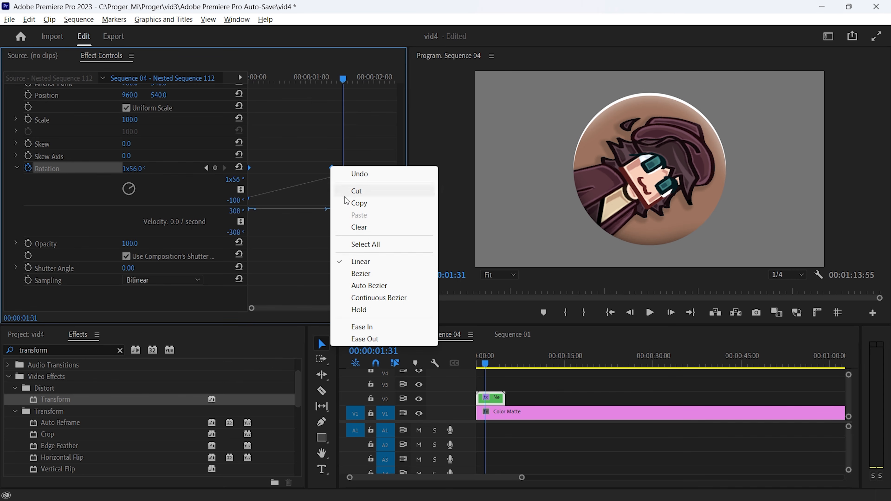
left_click(358, 271)
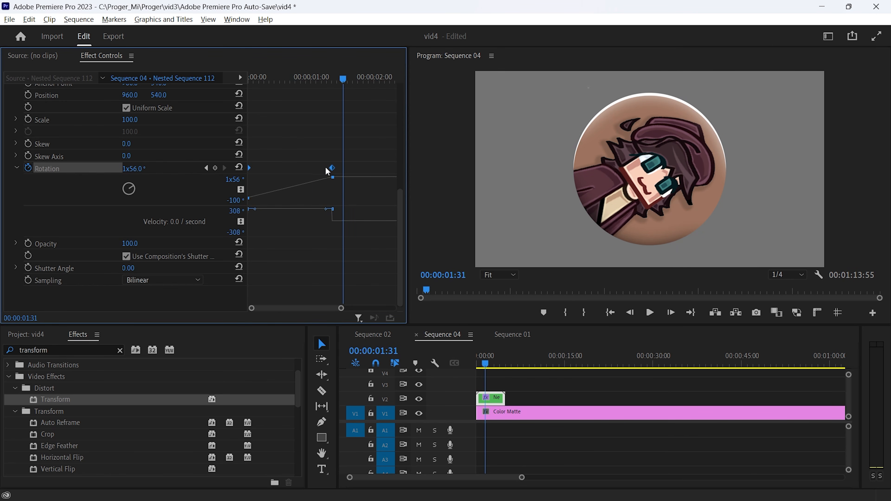
right_click(331, 167)
left_click(361, 325)
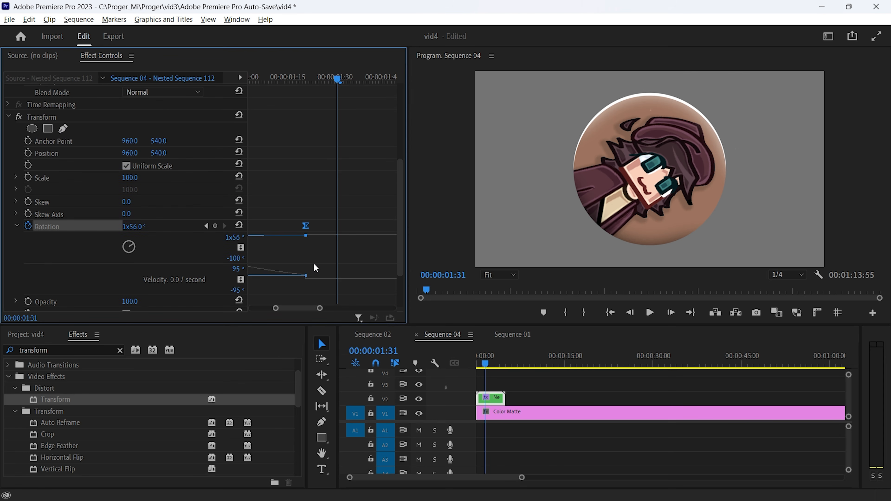
scroll(314, 266, "down", 3)
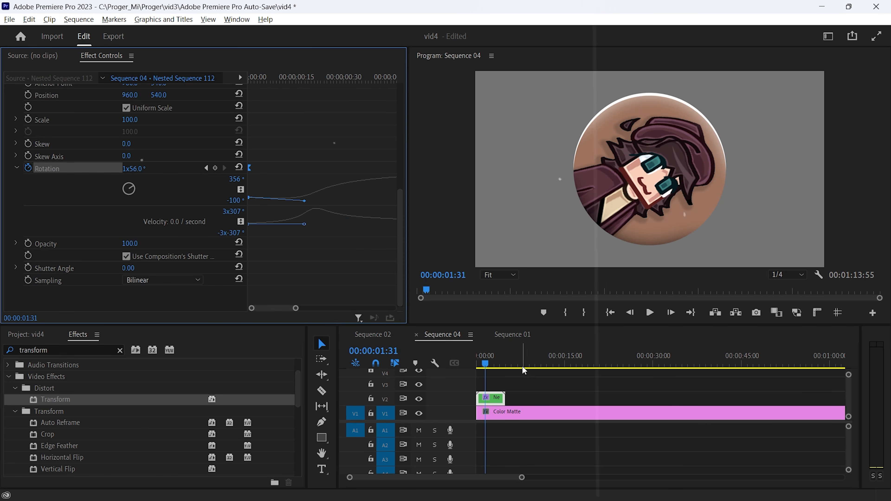
left_click_drag(522, 366, 459, 365)
key("space")
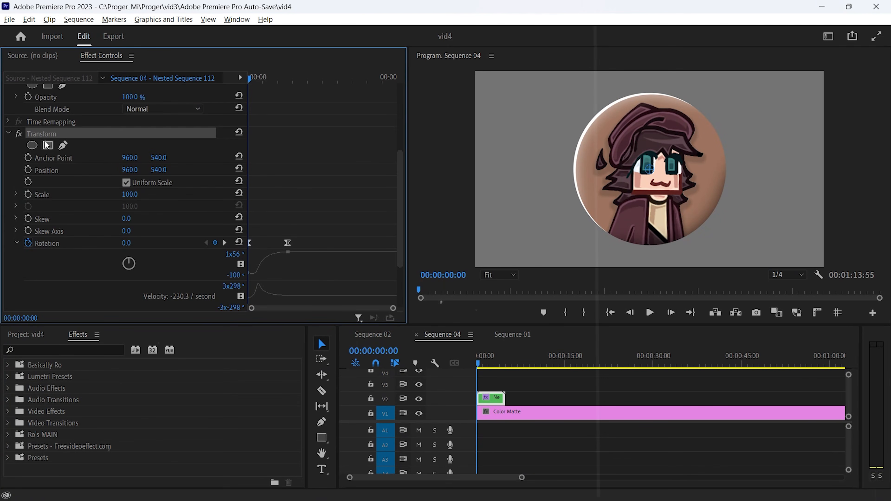
- Save the animated Transform effect as a preset named ROTATE with the type Anchor to In Point
right_click(48, 137)
left_click(85, 153)
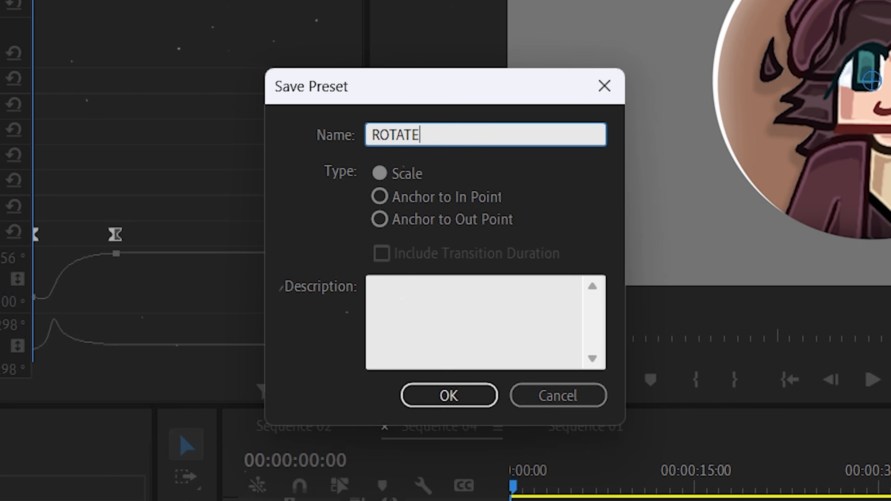
left_click(383, 196)
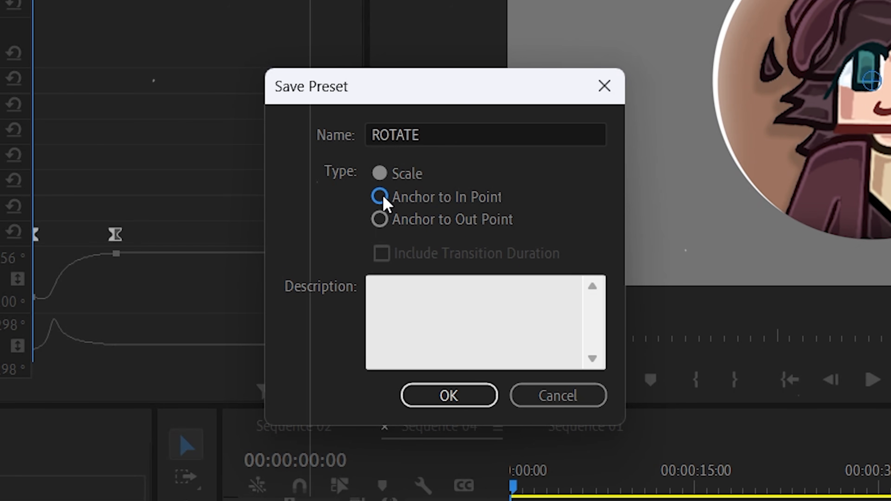
left_click(379, 219)
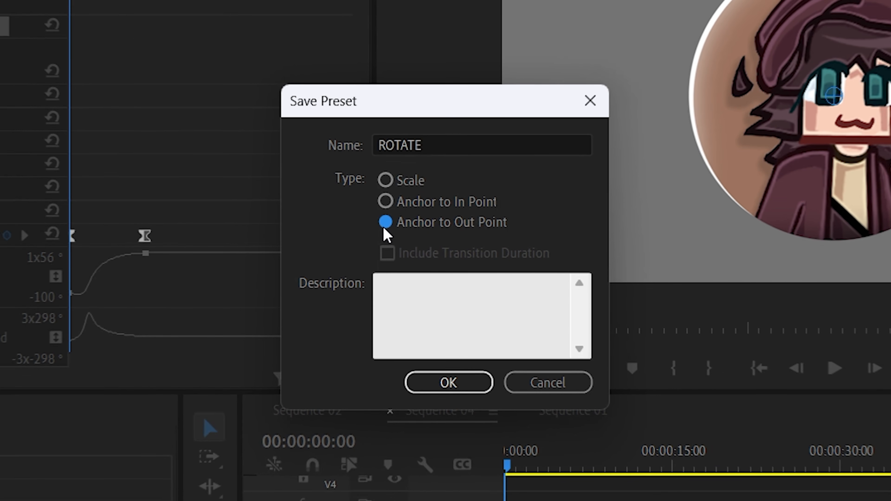
left_click(380, 196)
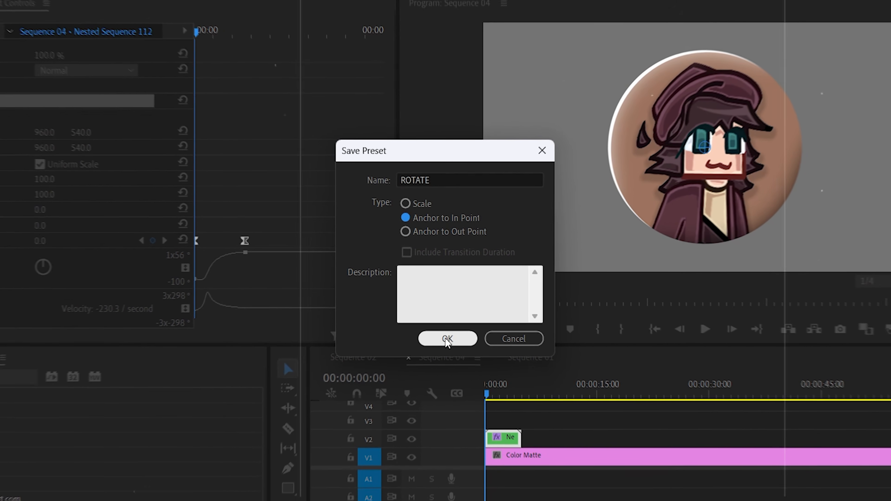
left_click(446, 339)
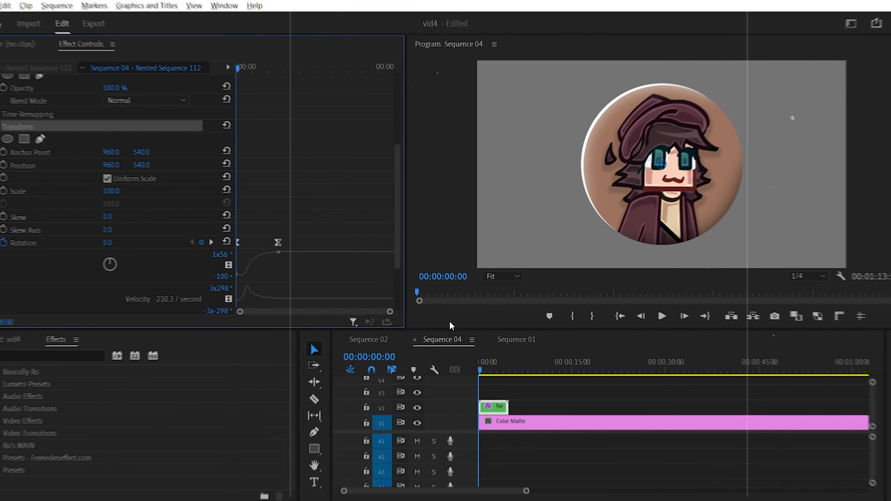